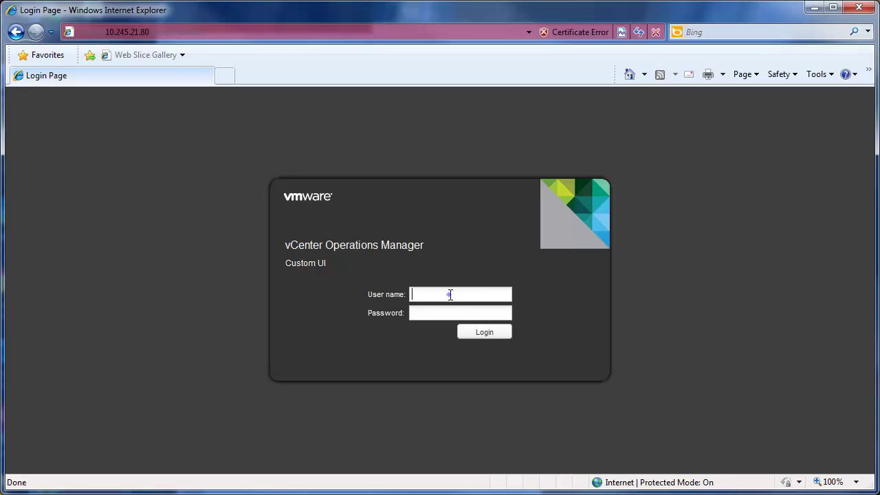
- Log in to the vCenter Operations Manager Custom UI as admin with the account password
type("admin")
key("Tab")
type("*********")
key("Return")
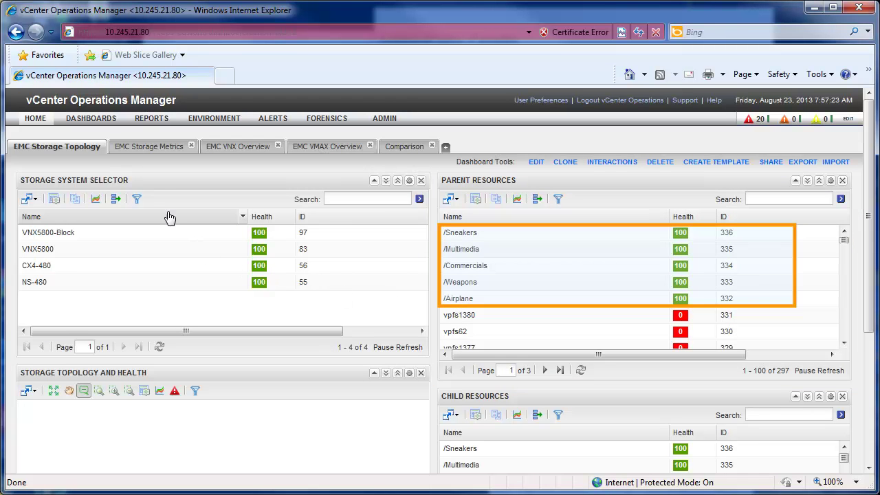
- Switch from the EMC Storage Topology view to the EMC Storage Metrics dashboard
left_click(148, 147)
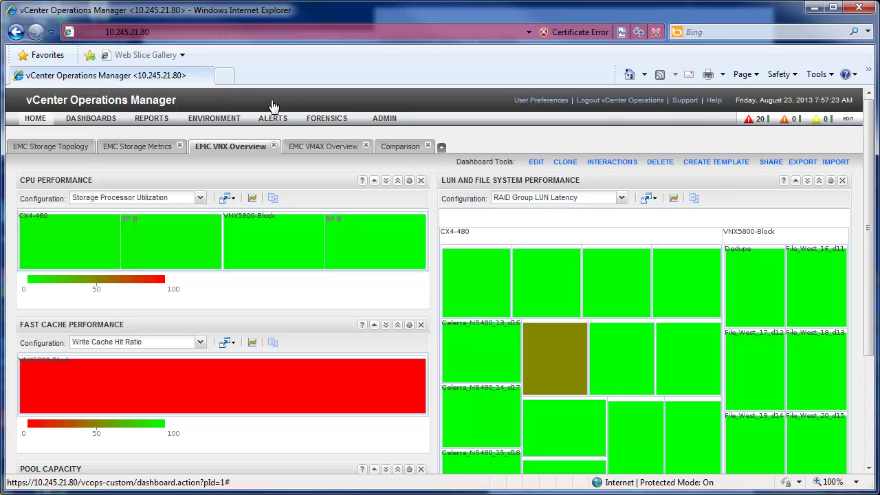
- Bring up the Comparison dashboard showing NS-480 at 50% CPU and 49,445 NFS IOPS
left_click(395, 148)
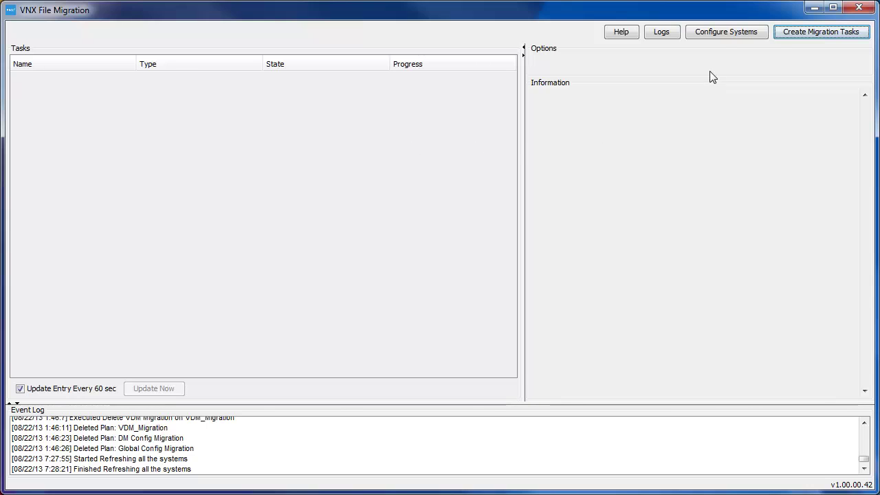
- Open Configure Systems and expand Interconnects and Remote Systems for both VNX5800 and NS480
left_click(724, 33)
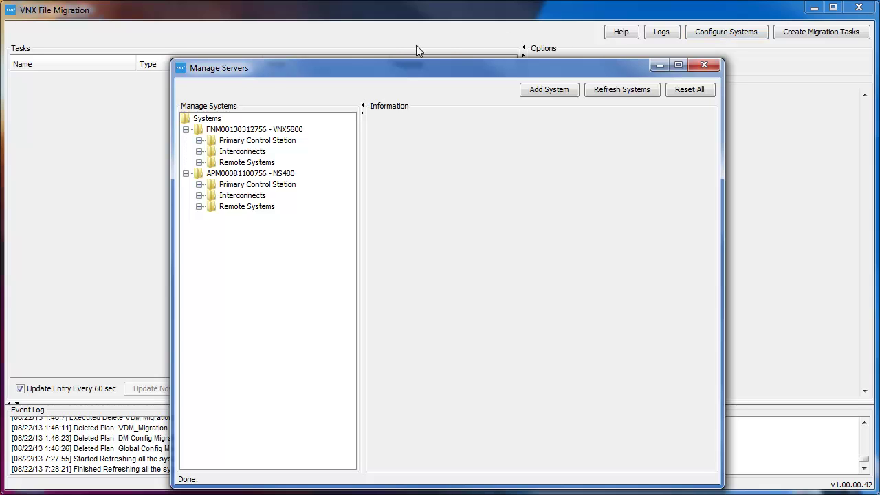
left_click(198, 152)
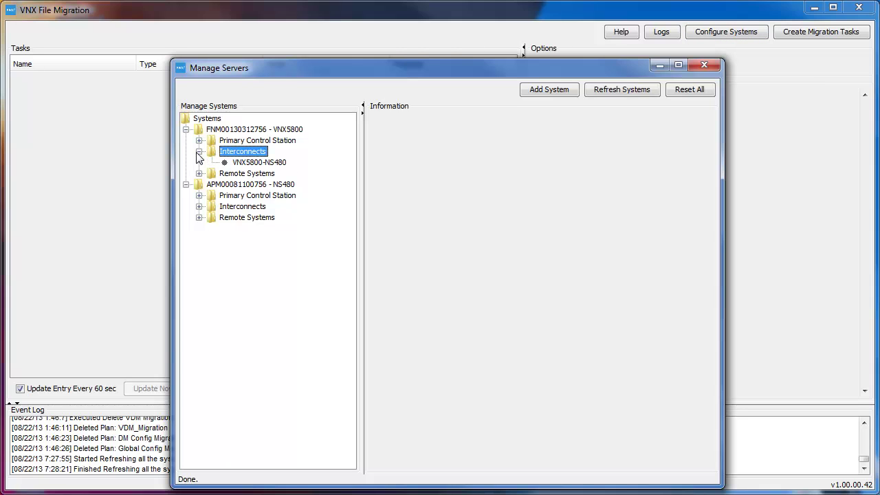
left_click(199, 174)
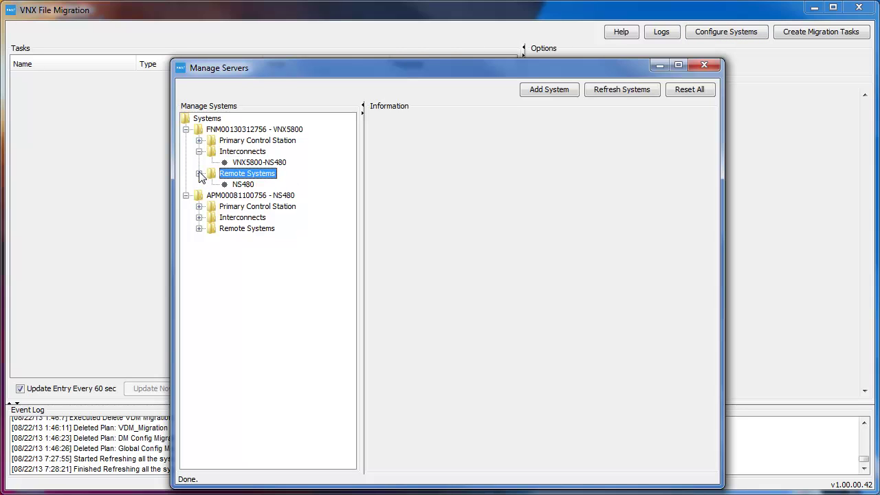
left_click(199, 217)
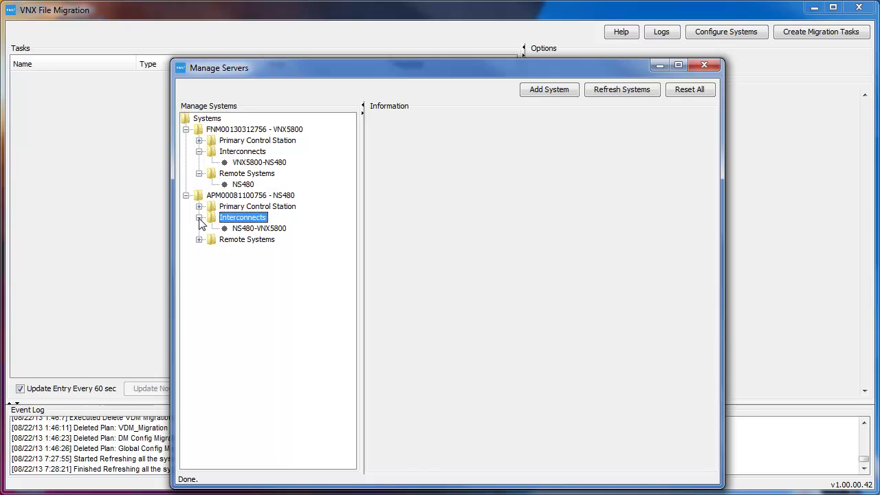
left_click(199, 239)
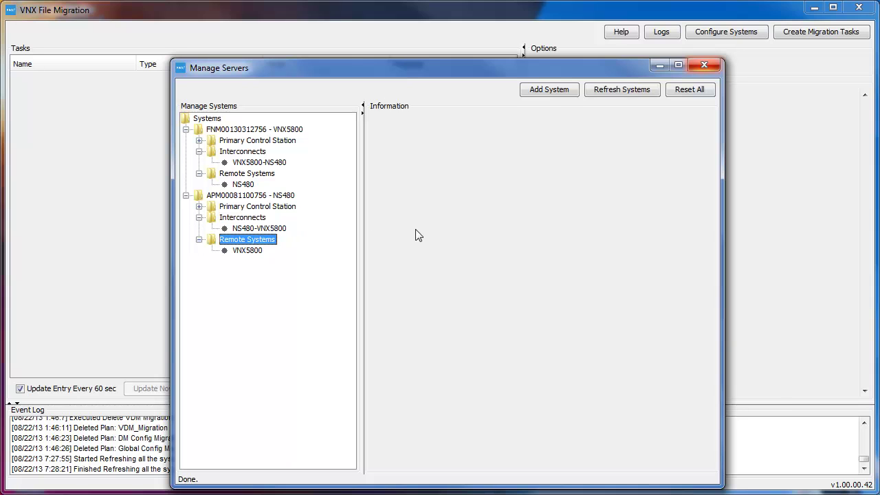
- Start a new File System Migration plan named Airplane with NS480 as the source system
left_click(711, 69)
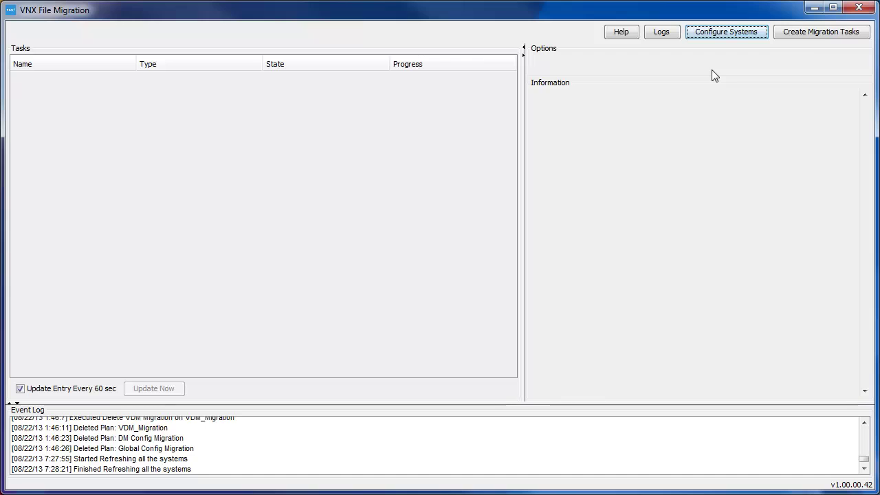
left_click(808, 33)
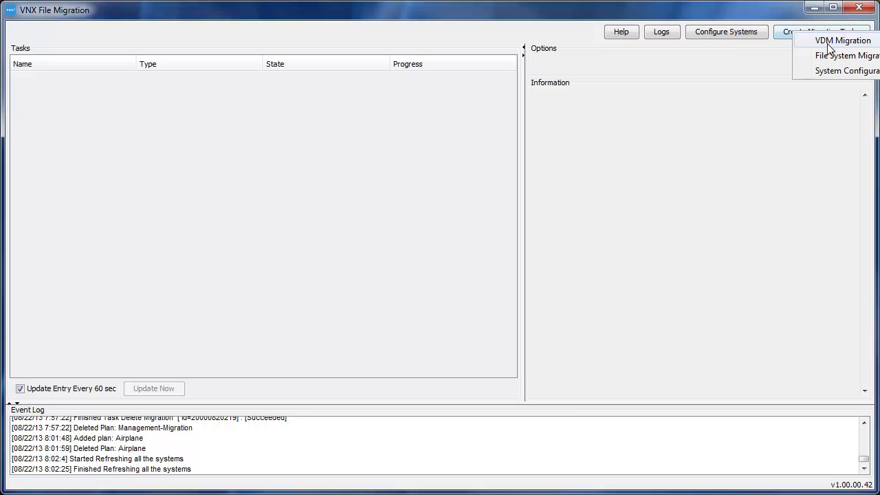
left_click(830, 57)
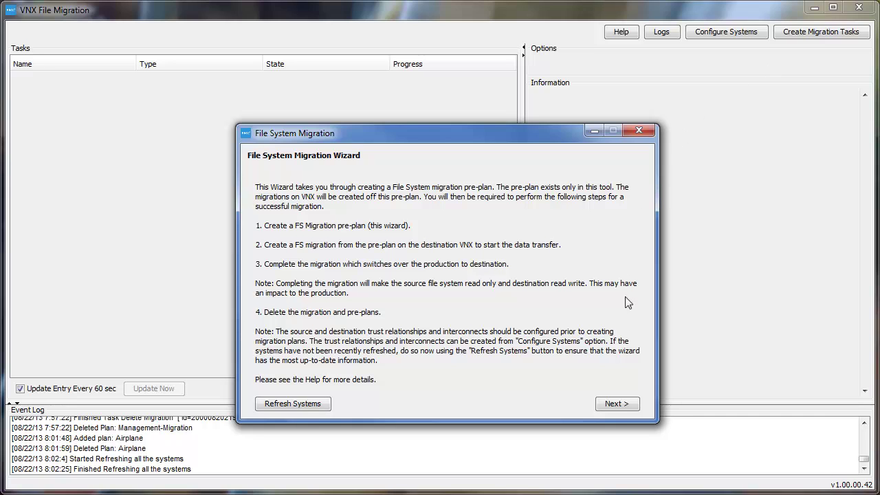
left_click(619, 404)
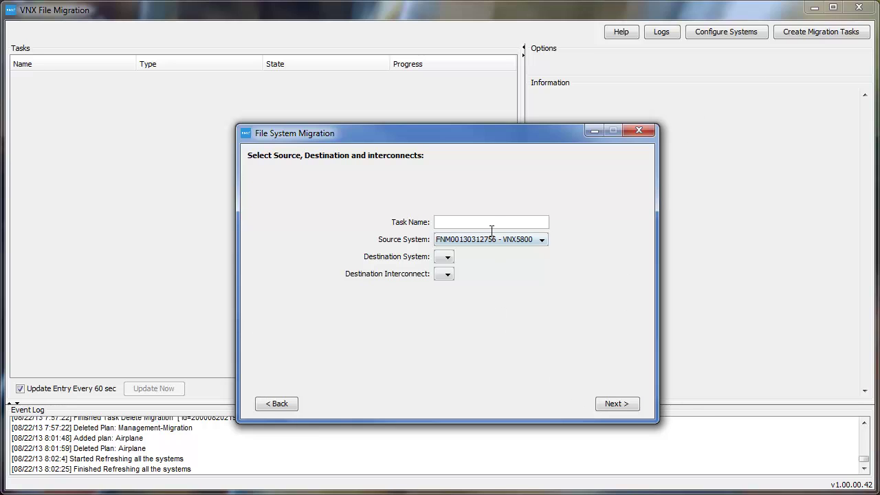
type("Airplane")
left_click(530, 239)
left_click(524, 264)
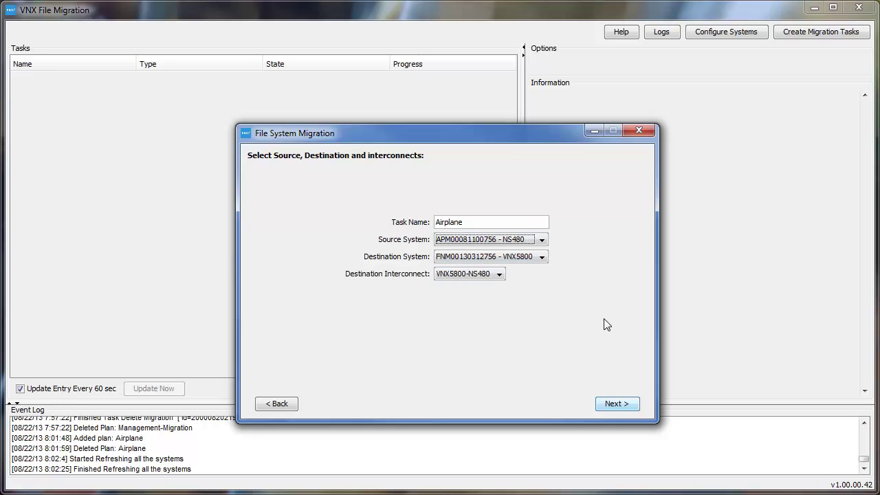
left_click(617, 404)
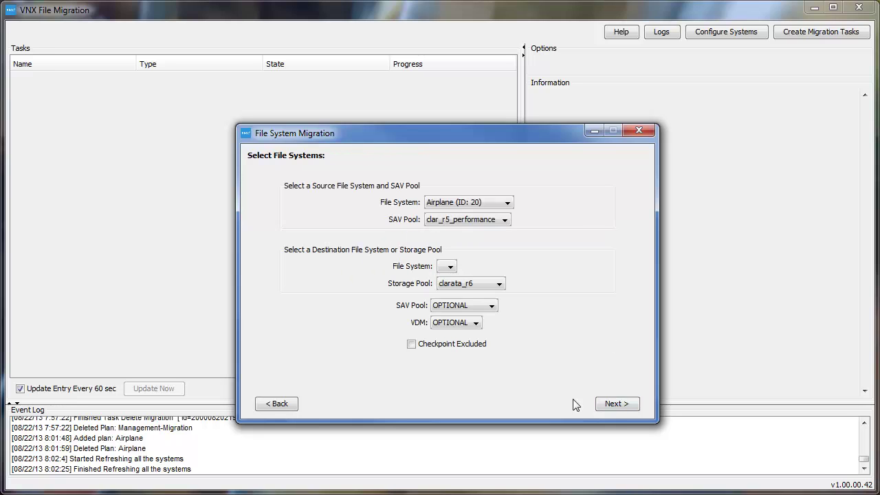
- Choose the clarsas_archive destination pool and Projects VDM, then advance to the pre-plan summary
left_click(500, 288)
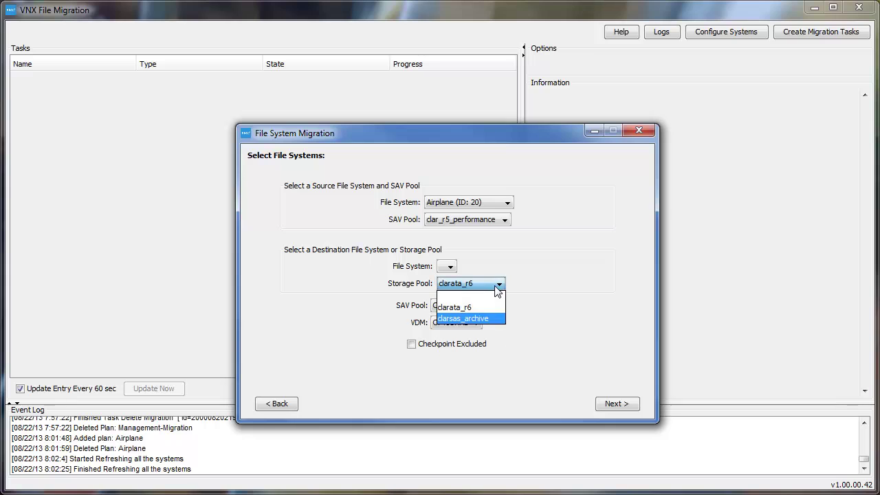
left_click(480, 320)
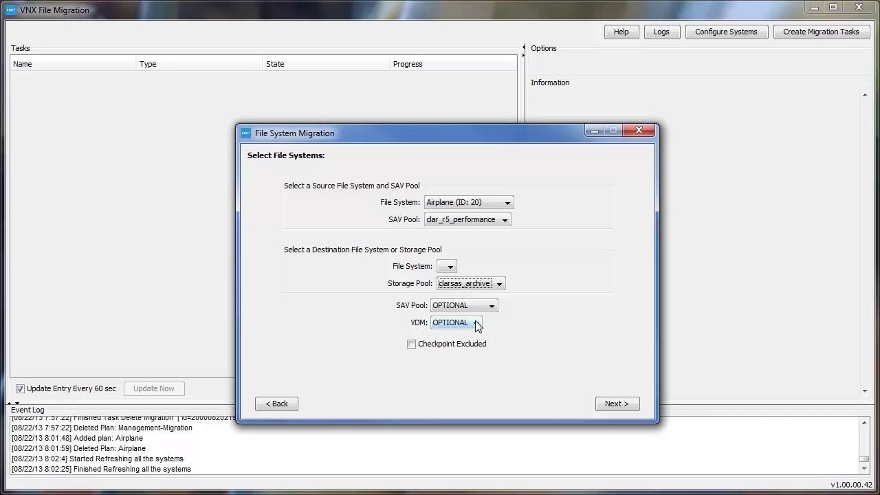
left_click(476, 323)
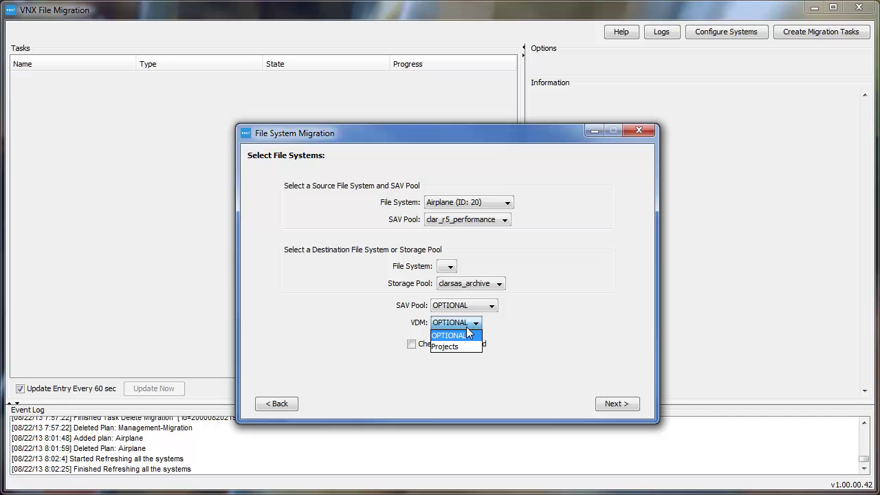
left_click(466, 347)
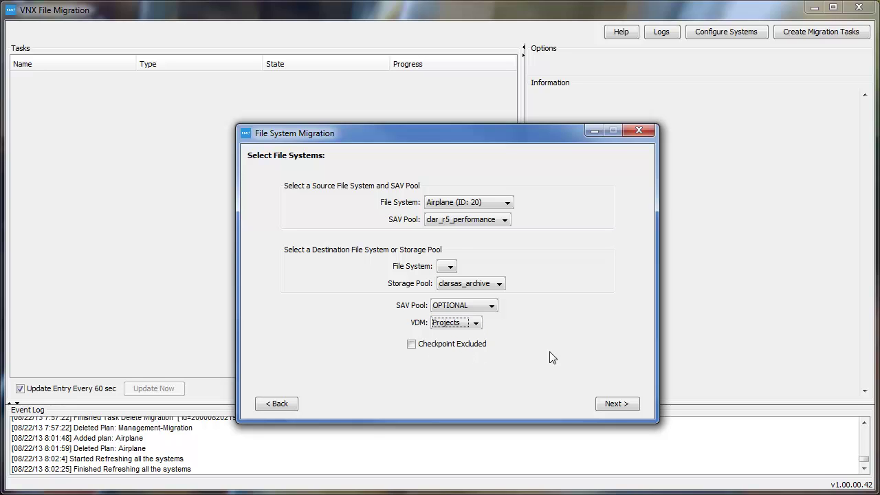
left_click(618, 405)
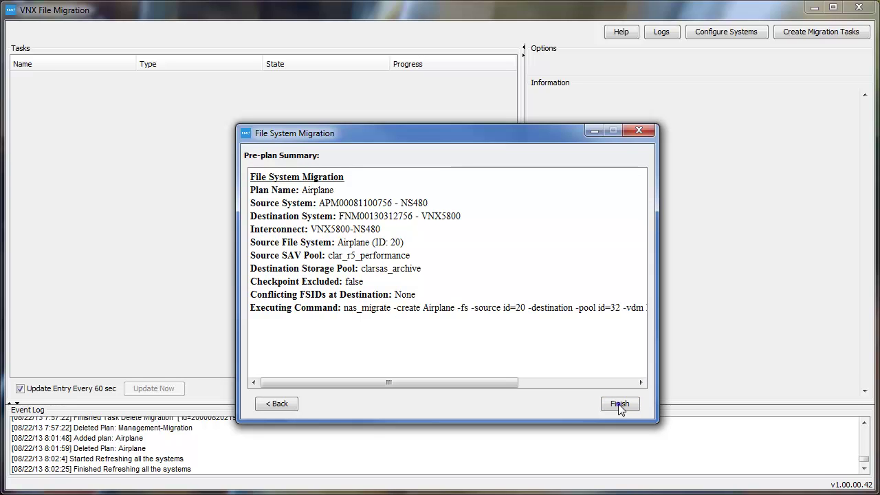
- Save the Airplane pre-plan, then begin its migration and confirm the long-running operation
left_click(618, 404)
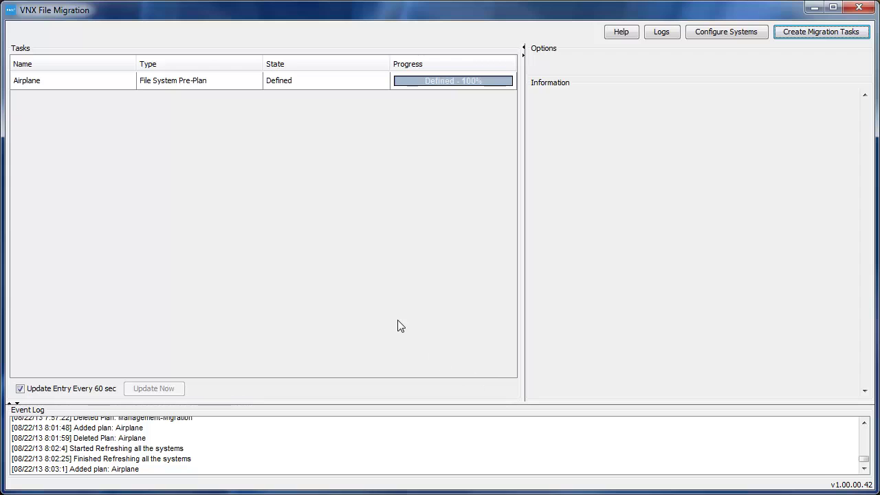
left_click(327, 82)
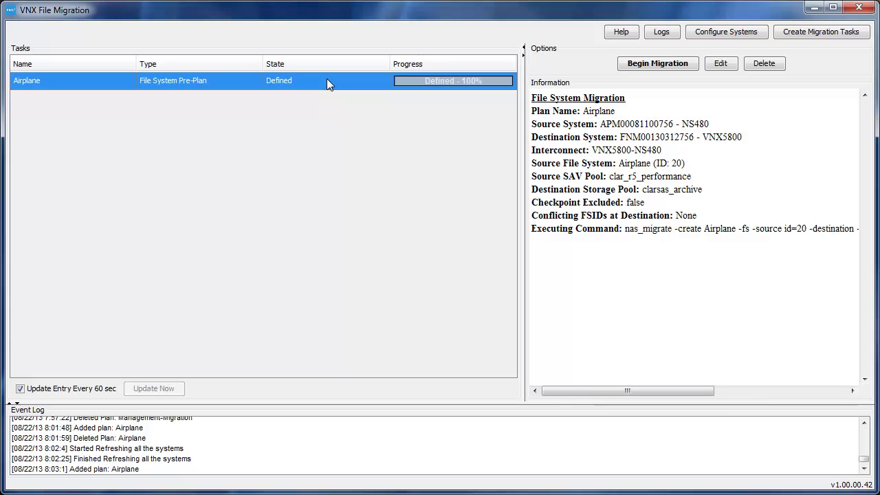
left_click(670, 68)
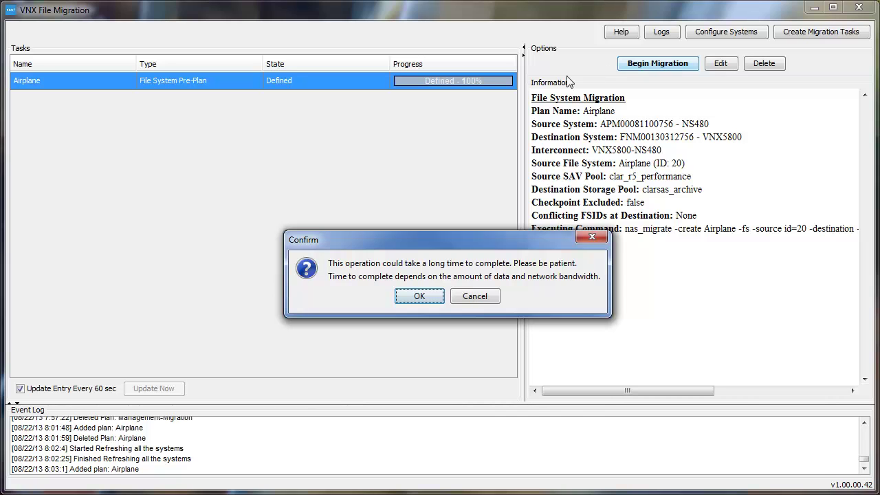
left_click(421, 296)
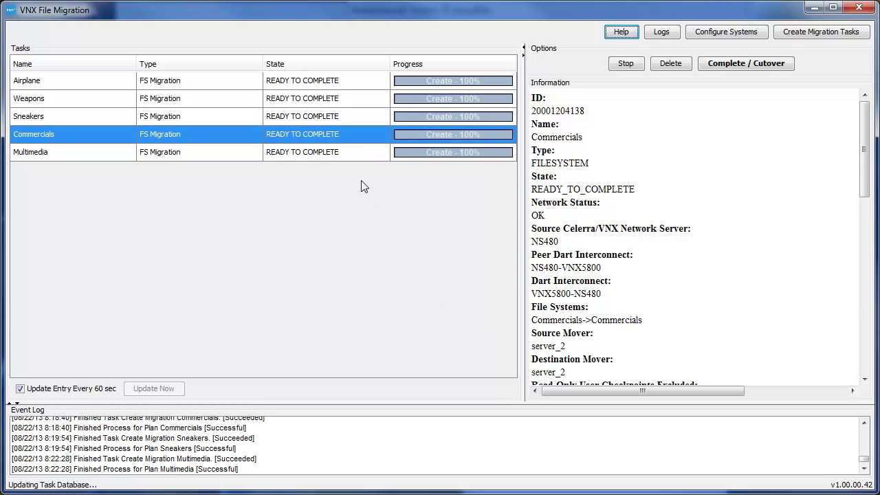
- Select the Airplane migration and start its Complete / Cutover
left_click(399, 81)
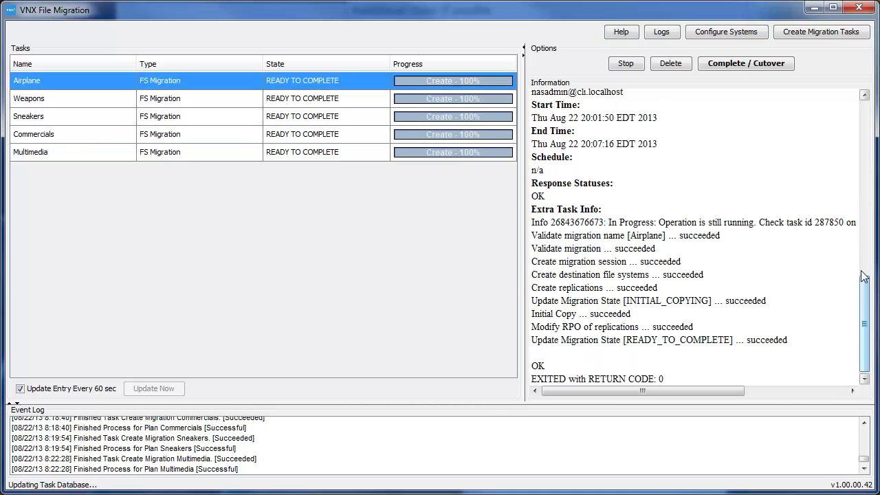
left_click_drag(868, 315, 868, 318)
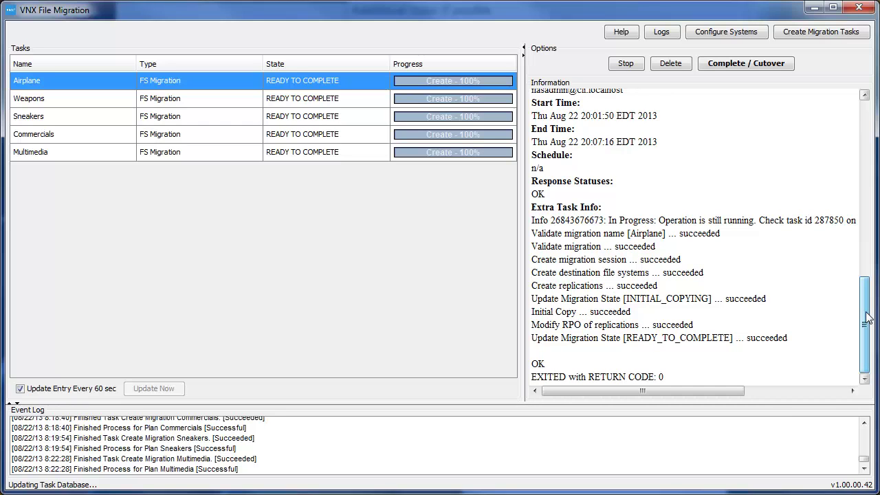
left_click(740, 66)
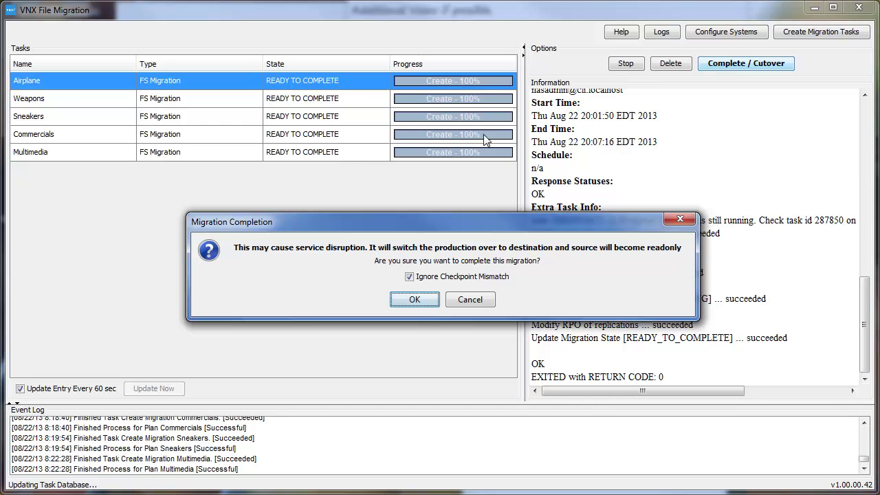
- Confirm the Airplane cutover and scroll the Information pane to verify it exited with code 0
left_click(416, 297)
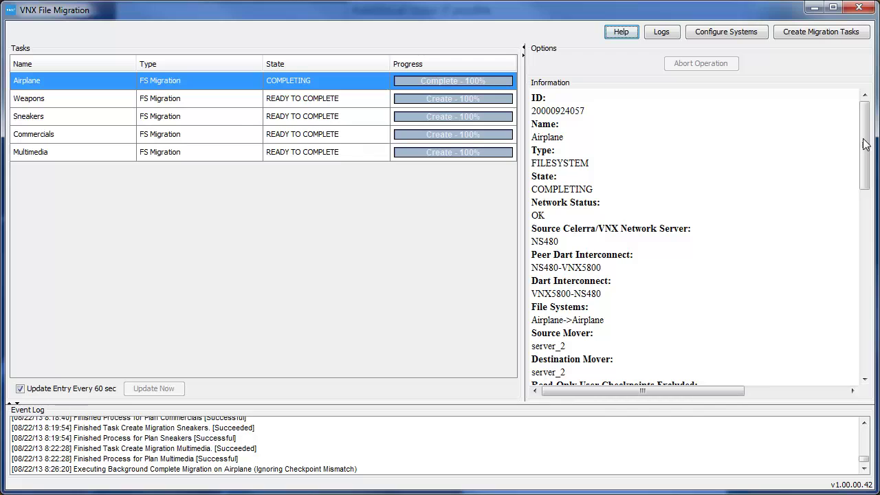
left_click_drag(865, 143, 865, 327)
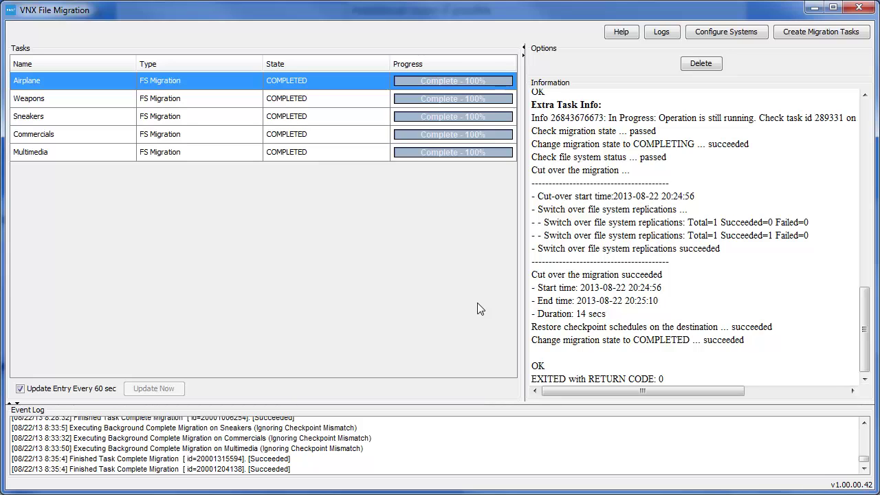
key("alt+Tab")
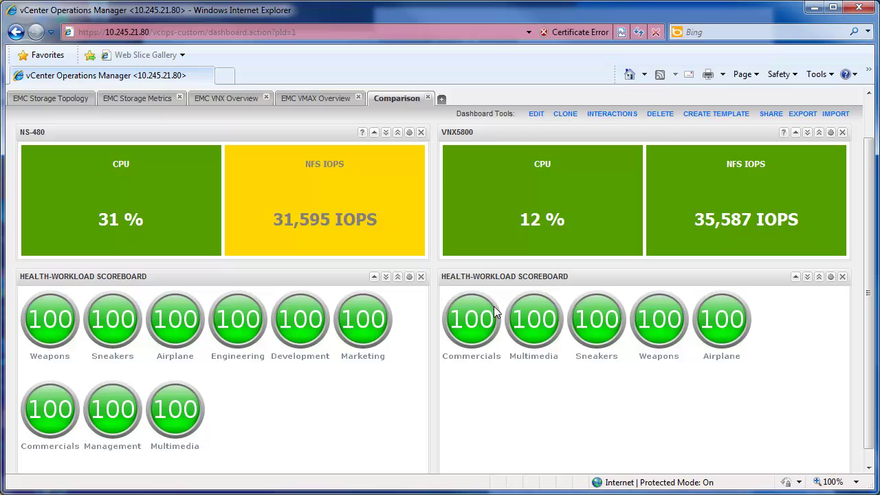